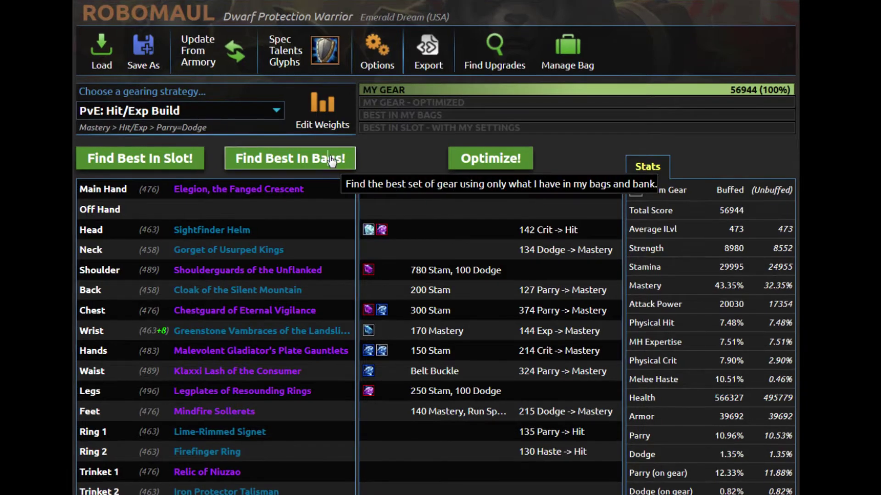
- Compute the Protection warrior's best-in-bags gear, then bring up the Spec Talents Glyphs panel
click(330, 157)
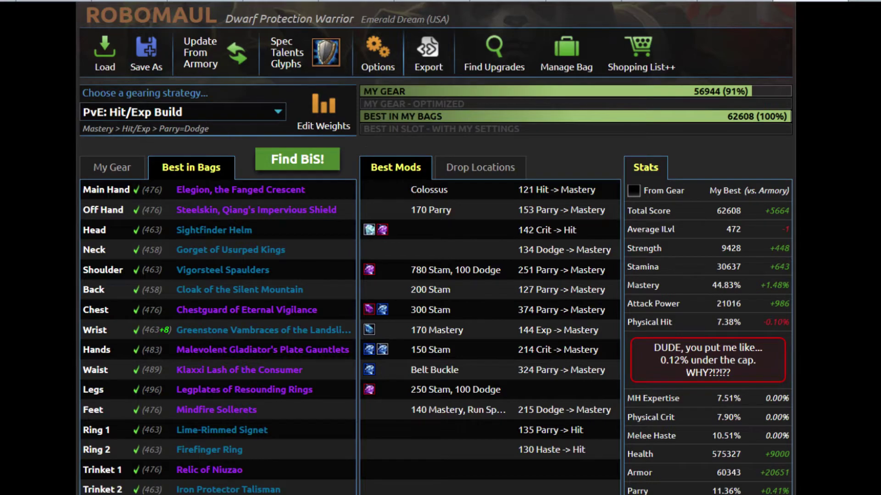
click(333, 53)
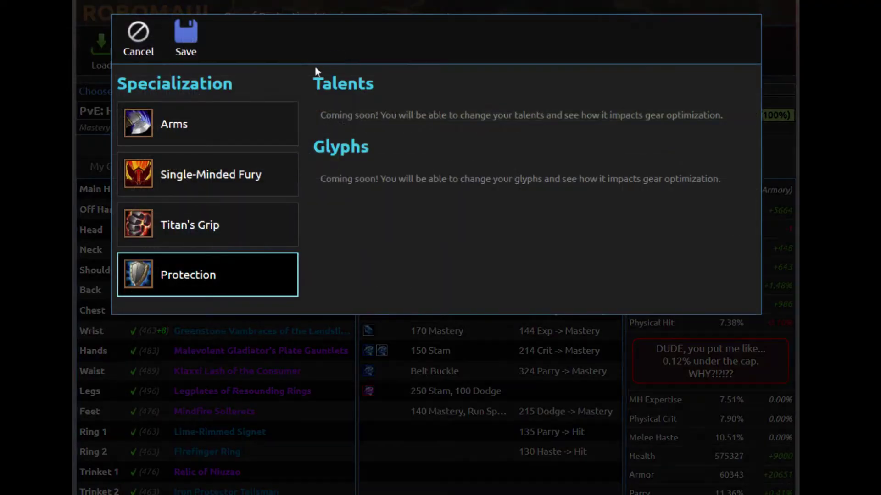
- Save Arms as the warrior's spec and recompute best-in-bags gear, scoring 82852
click(241, 125)
click(185, 38)
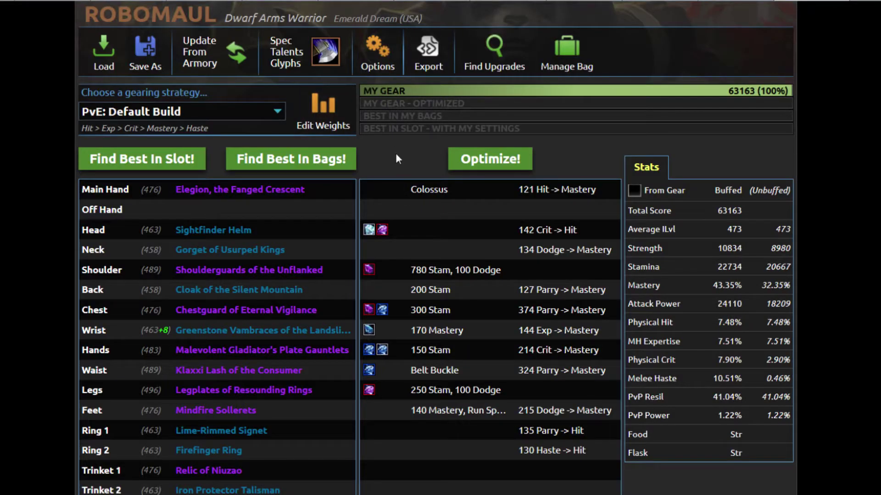
click(340, 159)
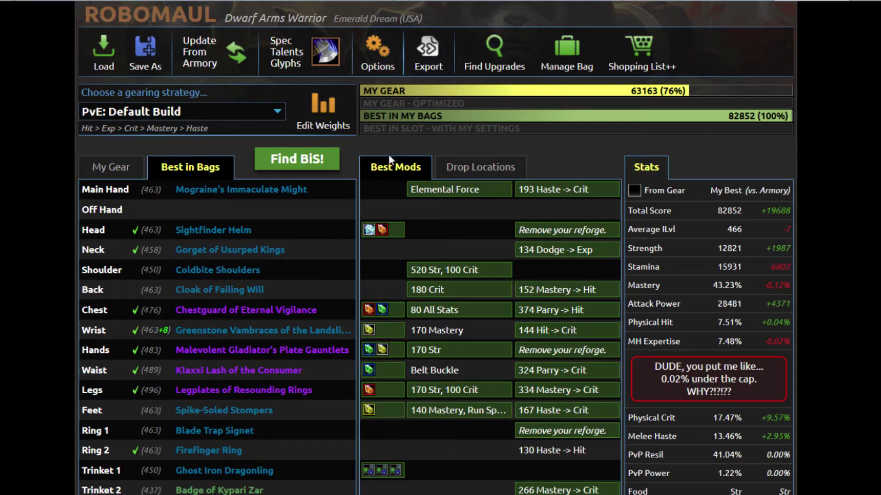
- In Manage Bag, lock the neck item, Chestguard of Eternal Vigilance and Greenstone Vambraces
click(358, 231)
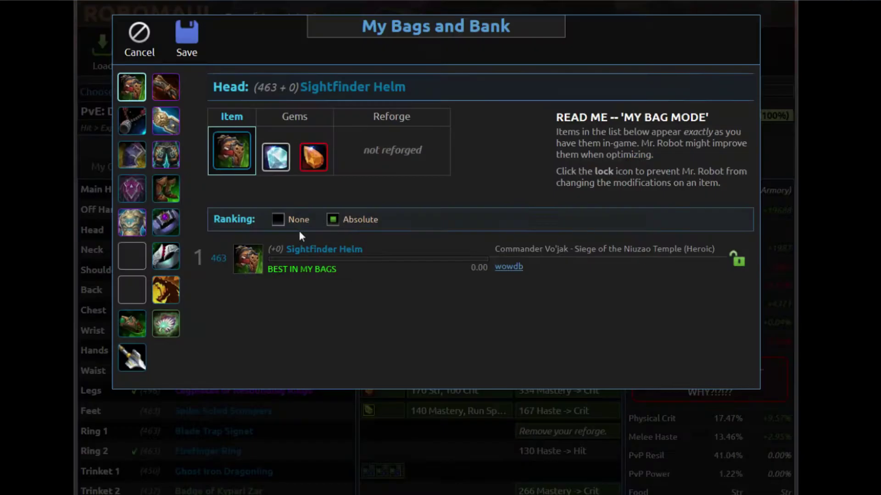
click(132, 121)
click(737, 259)
click(131, 221)
click(737, 260)
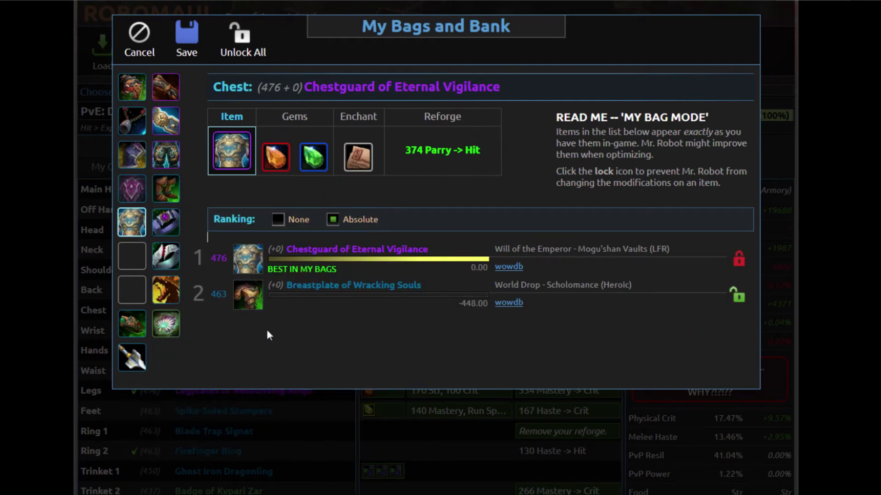
click(132, 324)
click(736, 258)
mouse_move(166, 154)
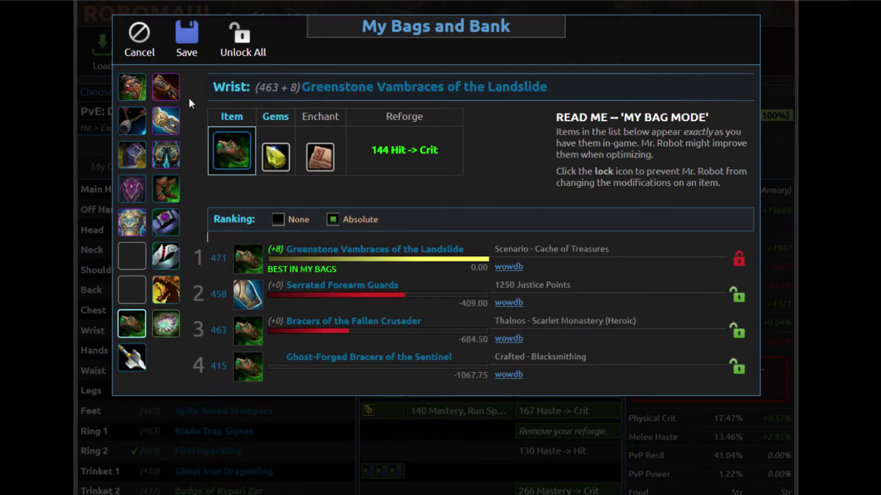
- Lock the Klaxxi Lash, Legplates of Resounding Rings and Firefinger Ring, then re-optimize to 78896
click(165, 120)
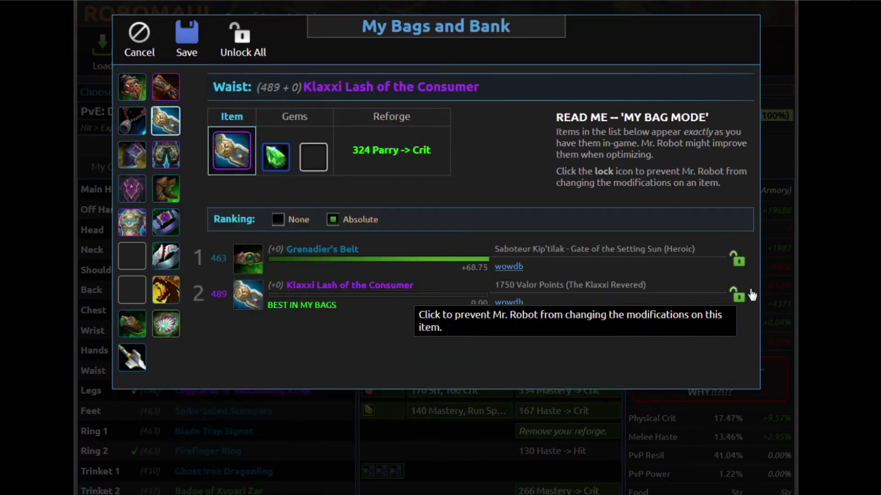
click(738, 294)
click(165, 155)
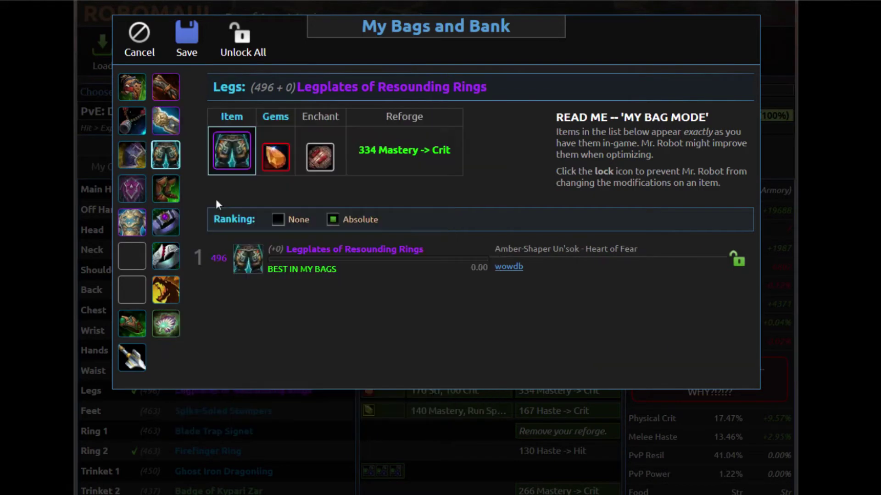
click(737, 260)
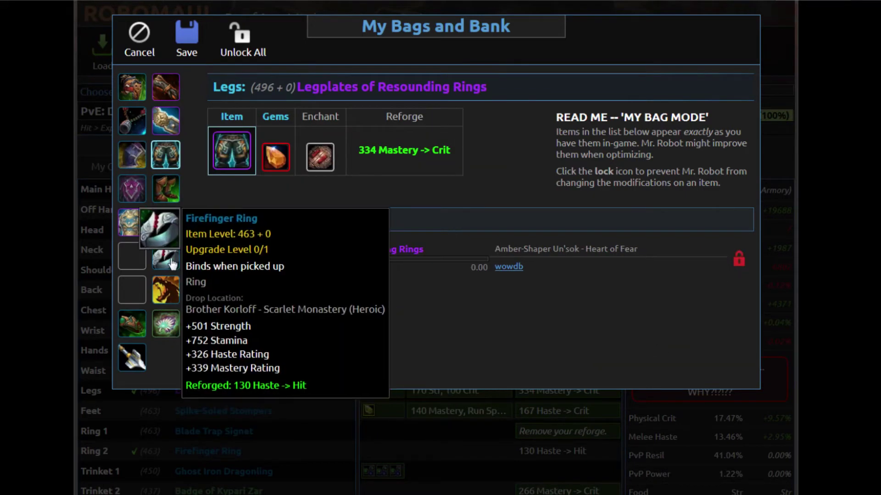
click(166, 259)
click(738, 258)
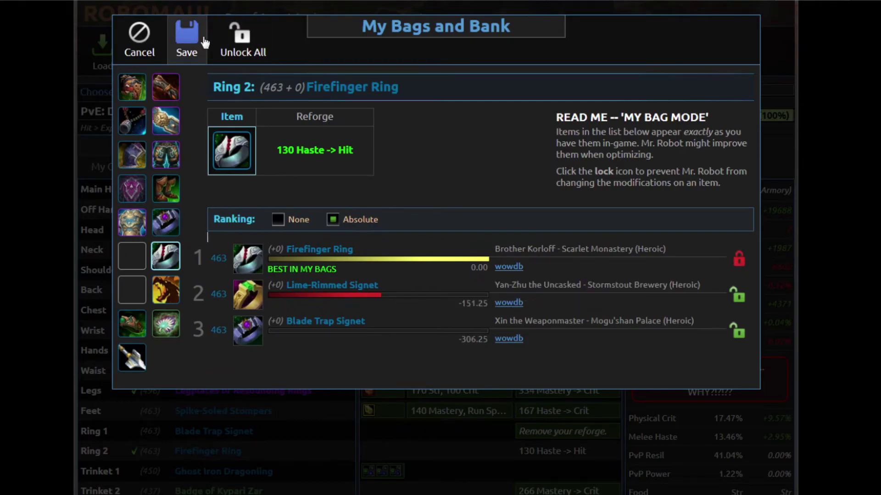
click(186, 38)
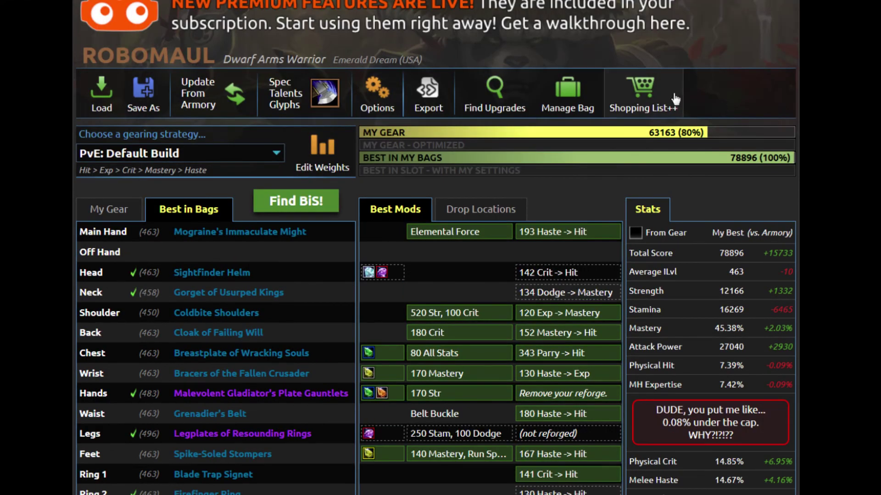
- Tick the Main Hand, Off Hand and Chest gem entries on the Shopping List++ checklist
click(652, 95)
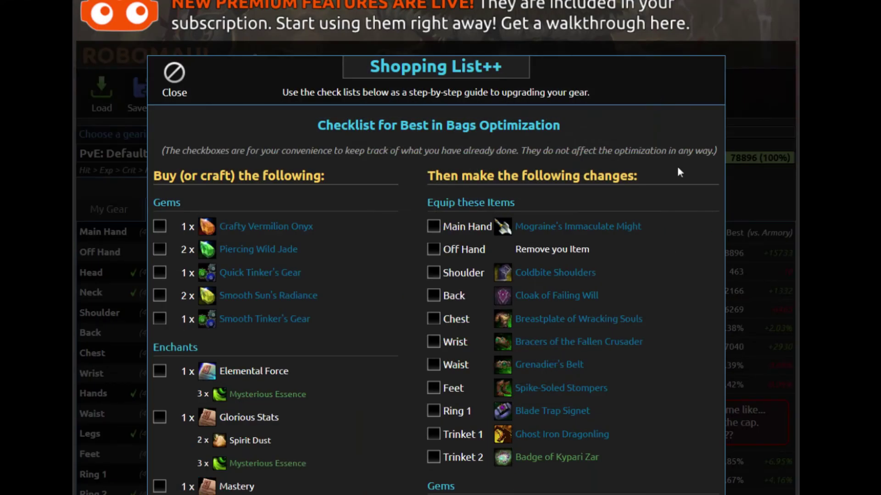
scroll(677, 166, down, 3)
scroll(678, 172, down, 3)
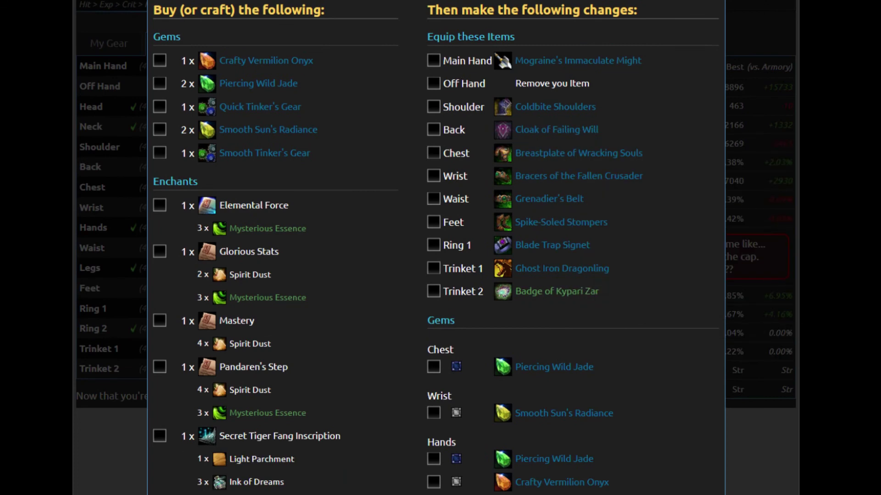
click(433, 61)
click(434, 84)
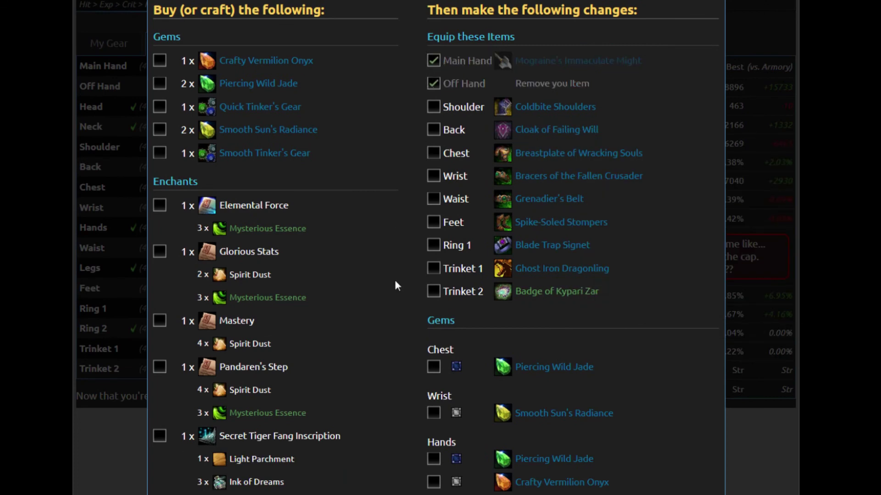
click(434, 367)
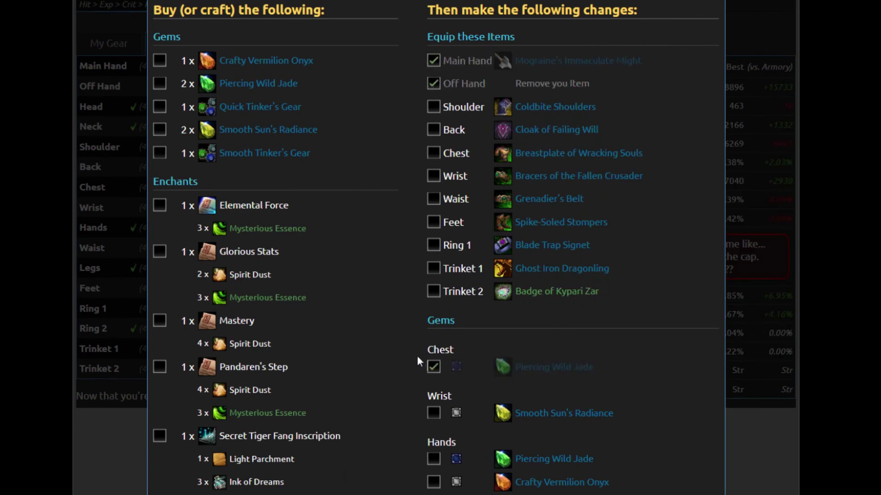